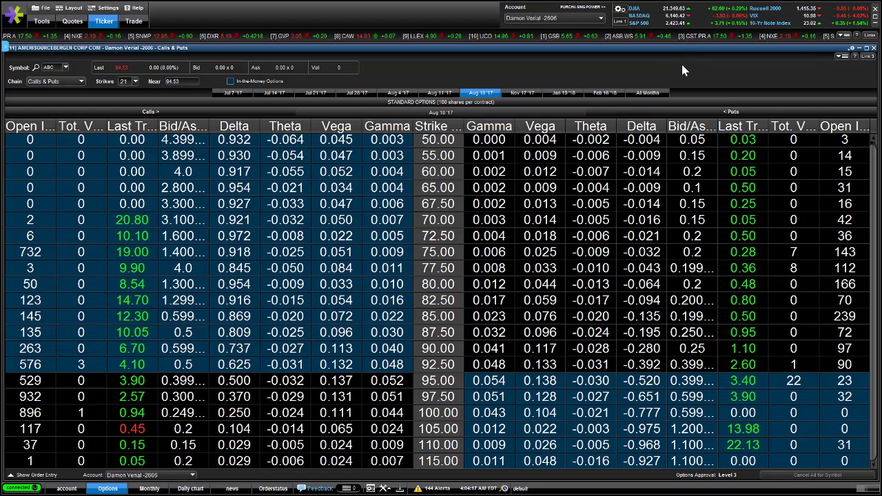
Step: Replace the ABC ticker in the Symbol box with QQQ
left_click(51, 67)
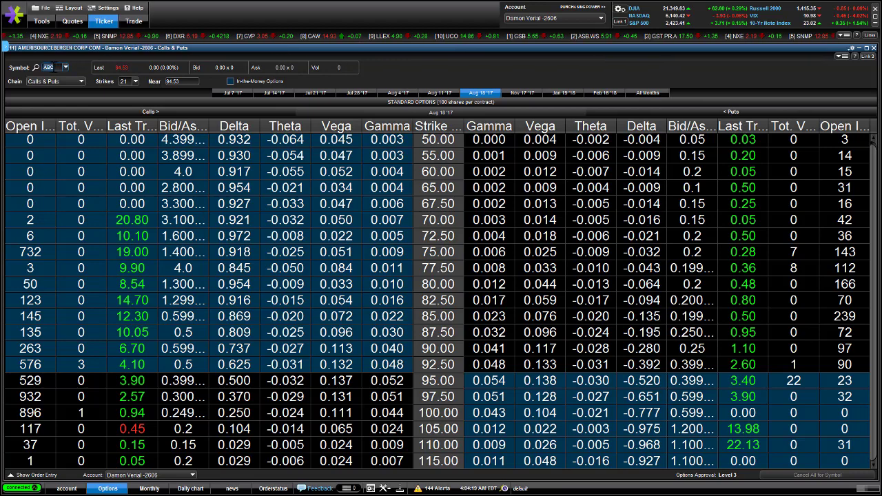
type("QQQ")
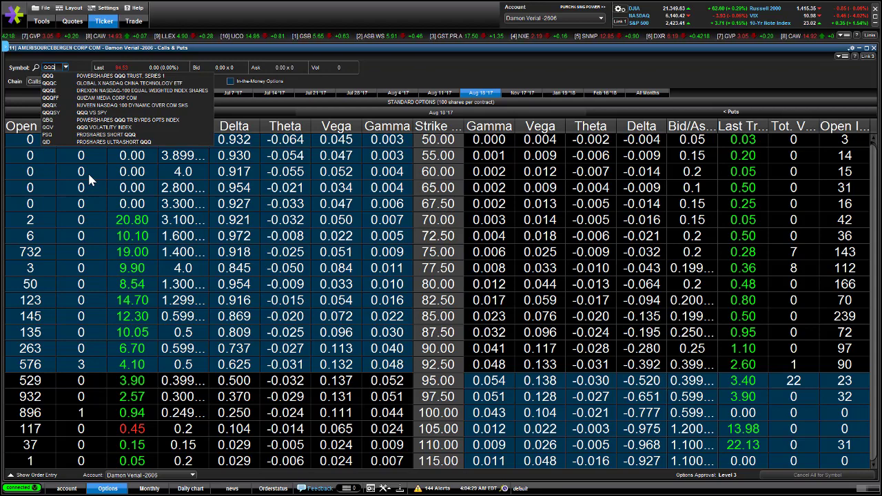
Step: Load QQQ's Aug 18 '17 chain, showing strikes 128.00 to 148.00 at last price 137.50
key("Return")
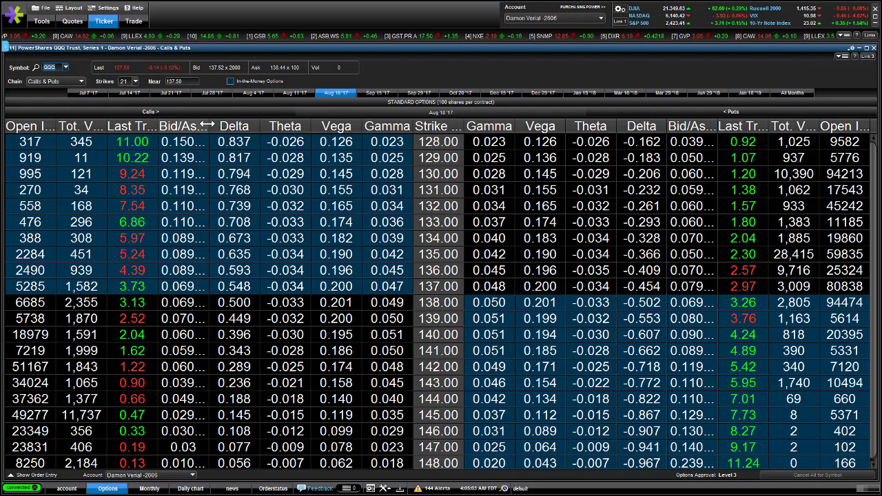
Step: Widen the Bid/Ask Spread column and inspect spreads on the 134, 136 and 137 strike calls
left_click_drag(207, 122, 282, 126)
left_click(178, 246)
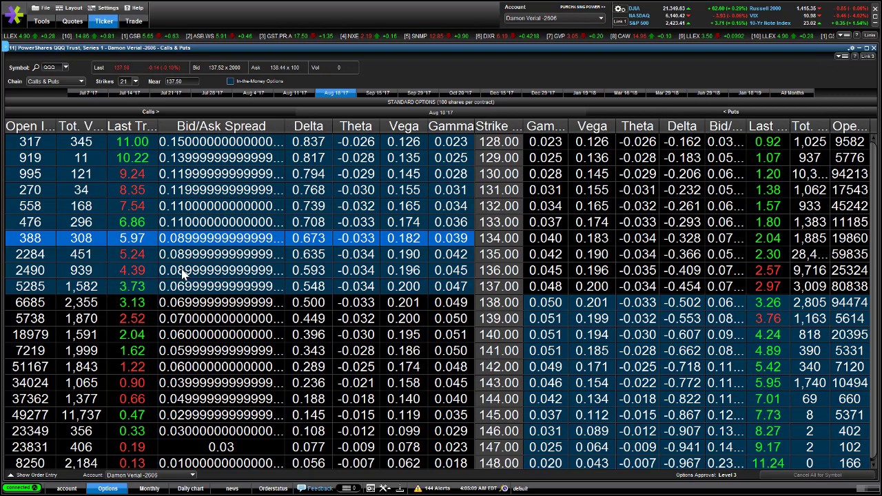
left_click(183, 271)
left_click(183, 287)
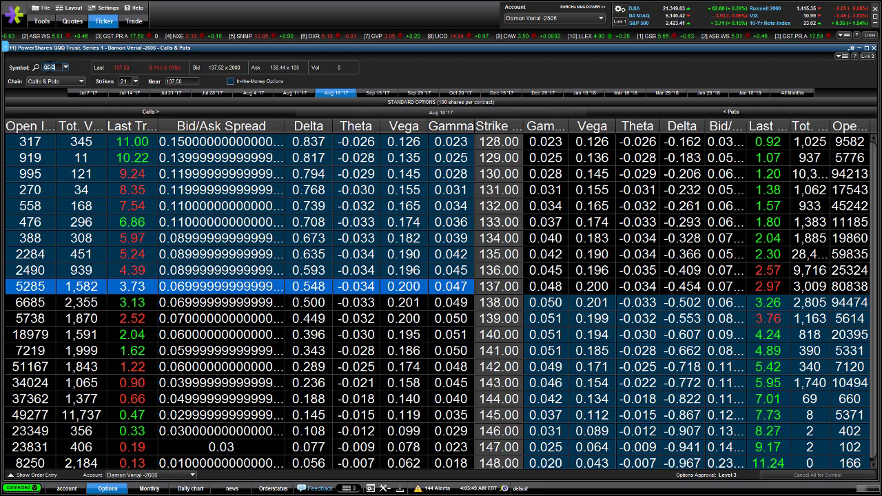
Step: After checking the 133.00 strike call, load ABC's Aug 18 '17 chain (strikes 50 to 115)
left_click(114, 218)
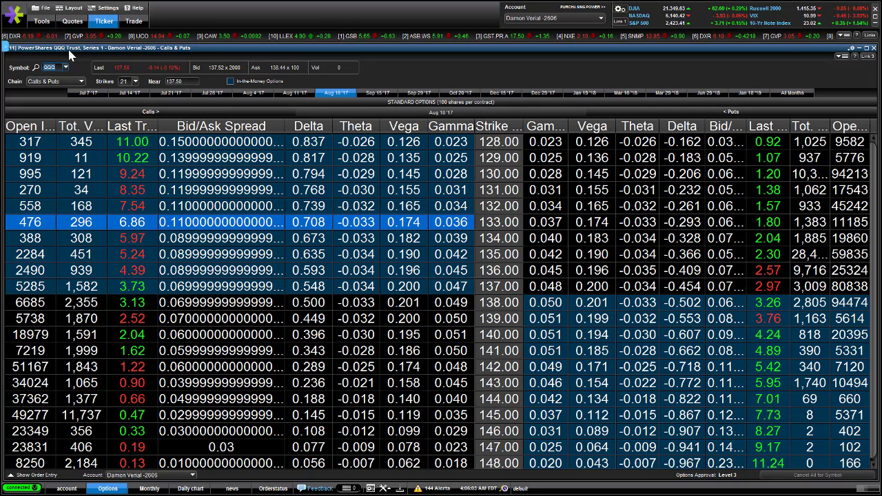
type("ABC")
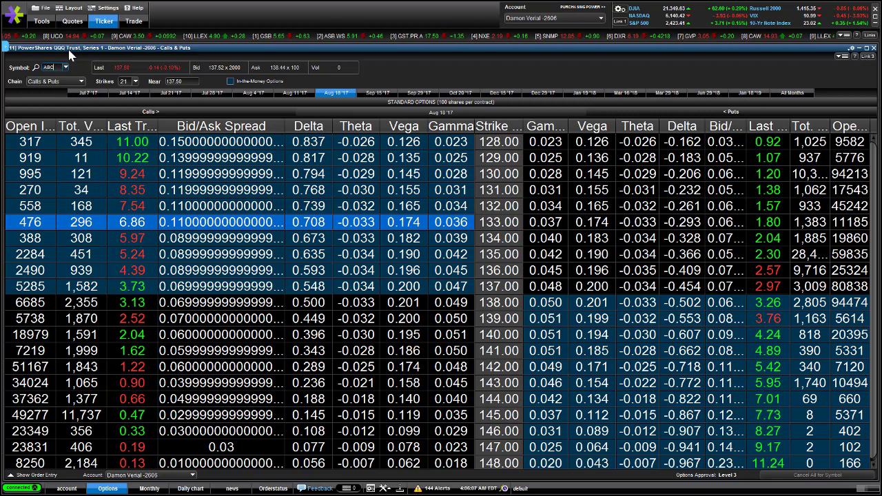
key("Return")
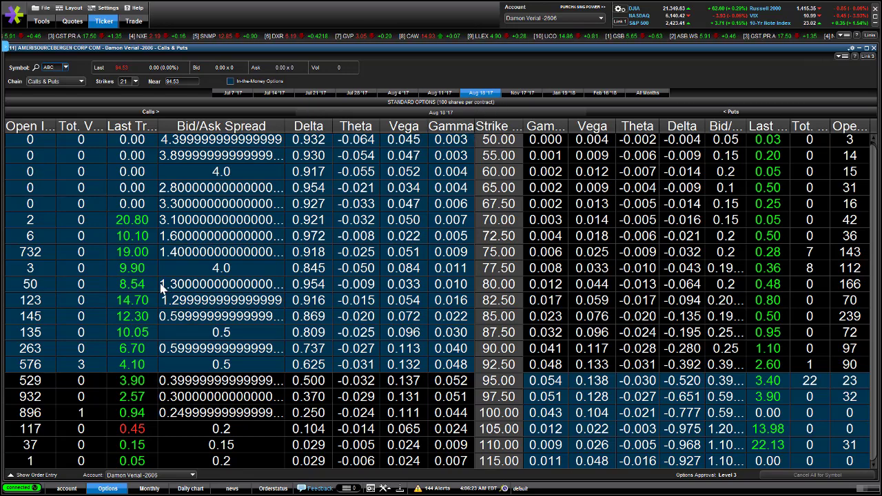
Step: Select the 85.00 strike call and widen the Tot. Volume and Open Interest columns
left_click(81, 315)
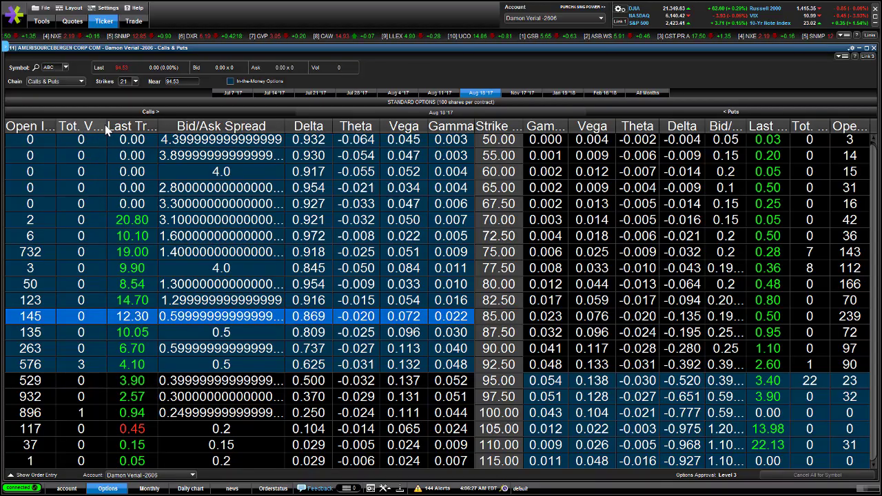
left_click_drag(107, 126, 136, 131)
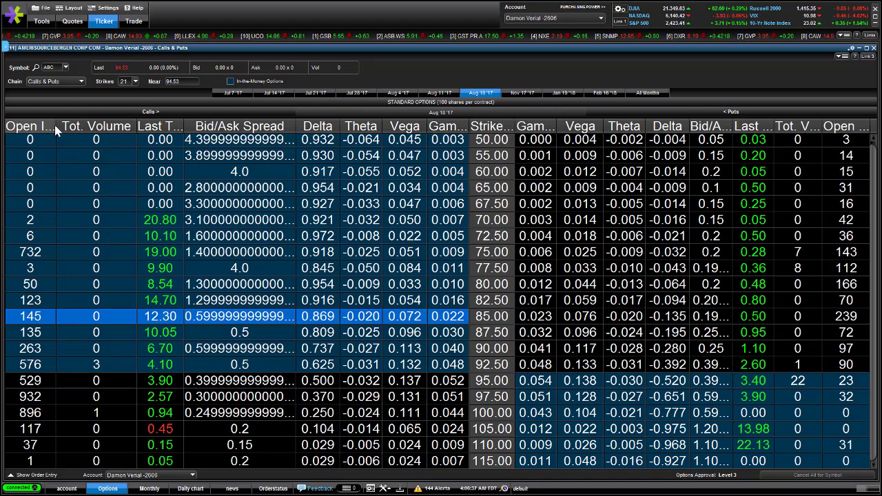
left_click_drag(54, 125, 102, 123)
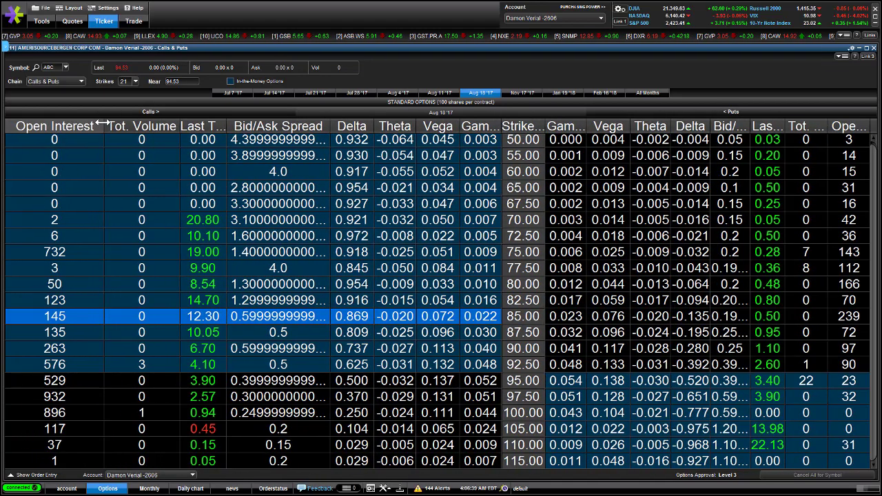
Step: Reload QQQ's Aug 18 '17 chain and compare the 138.00 and 137.00 strike calls
left_click(67, 81)
left_click(50, 67)
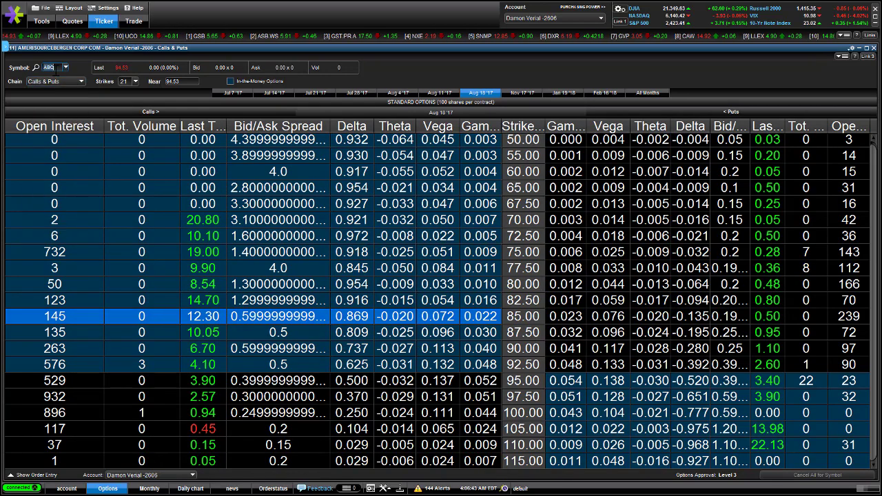
type("QQQ")
key("Return")
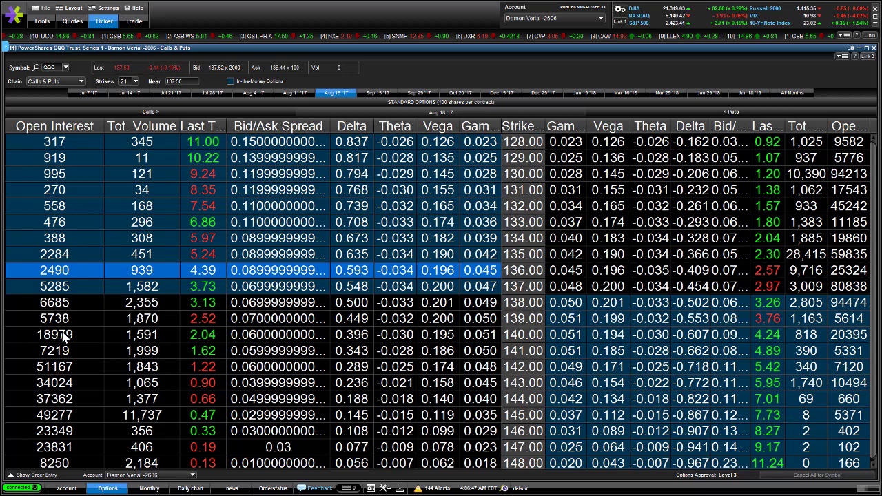
left_click(136, 305)
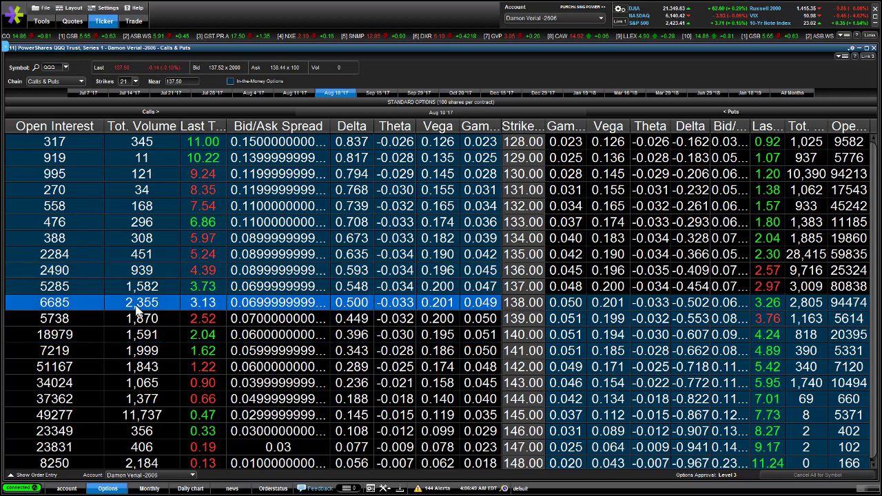
left_click(67, 292)
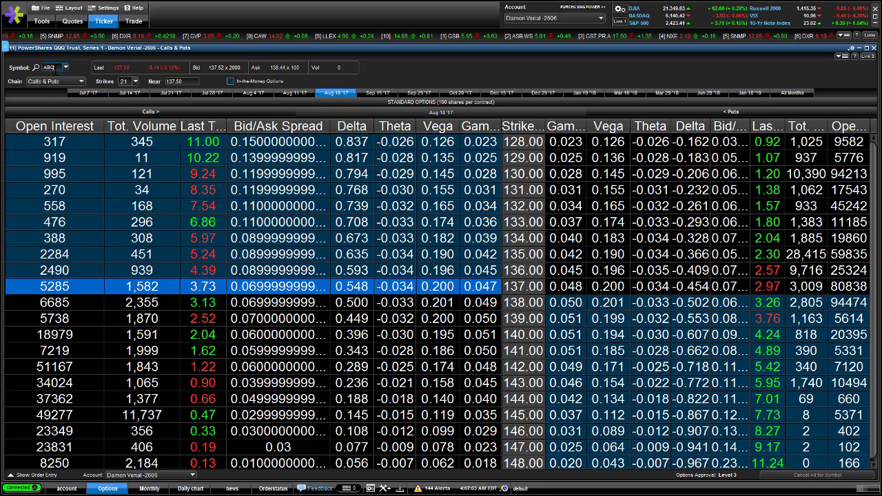
Step: Reload ABC's chain and inspect the 92.50 strike call
key("Return")
left_click(137, 364)
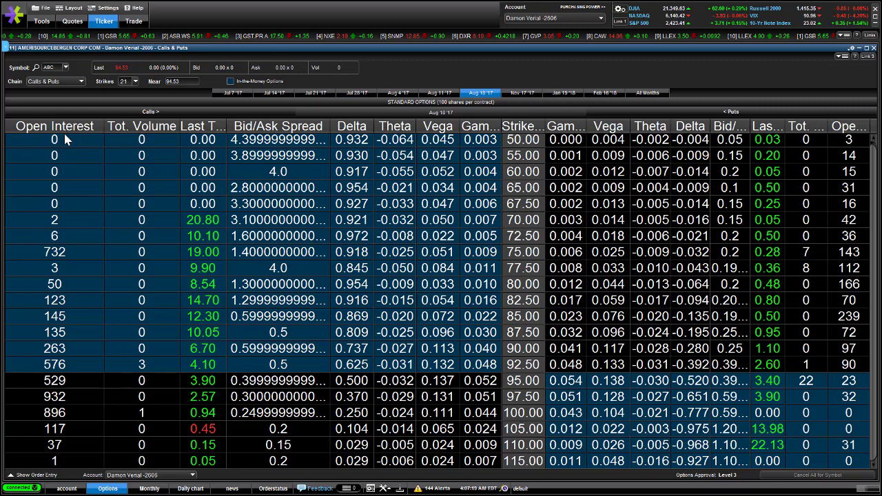
left_click(71, 365)
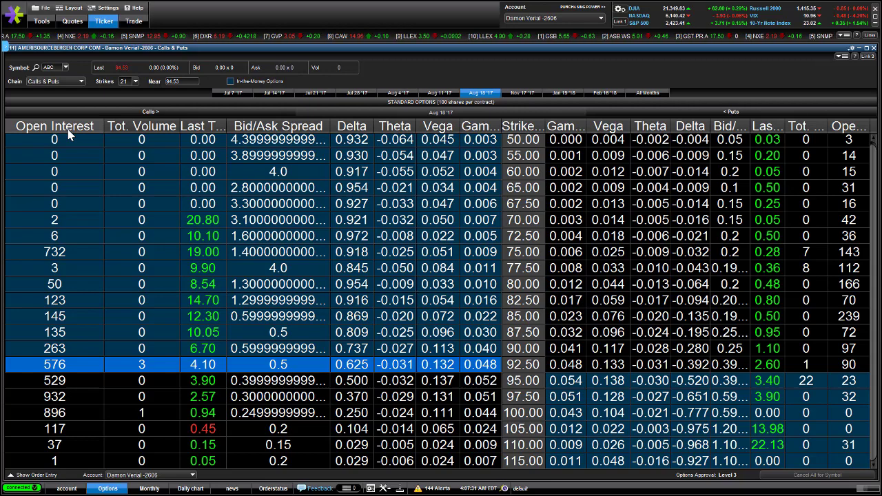
left_click(50, 67)
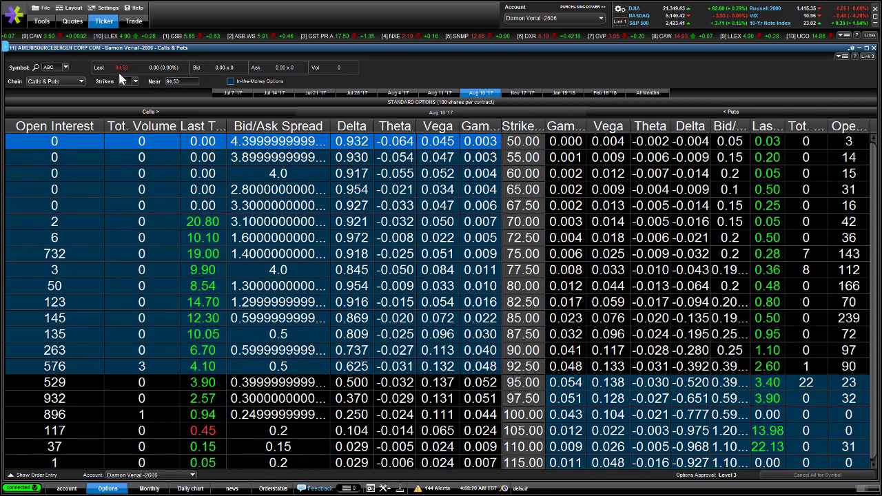
left_click(58, 369)
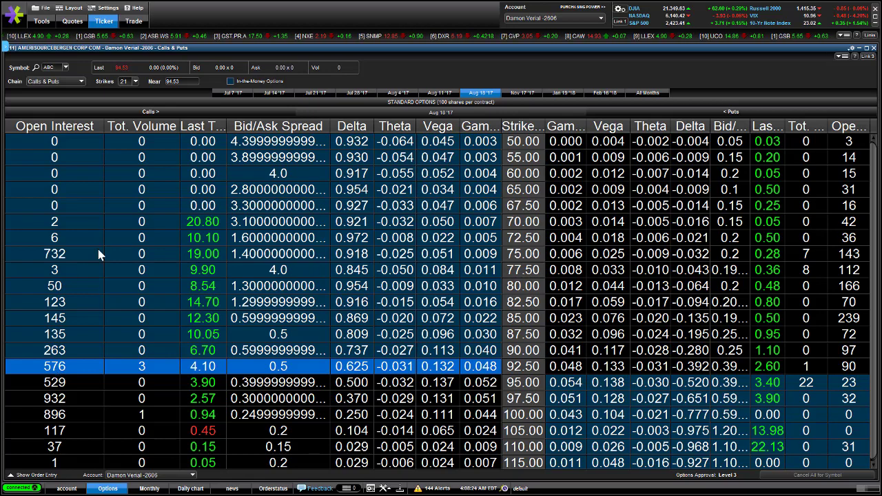
Step: Switch ABC's expiration to Jul 7 '17, then to Jul 21 '17
left_click(241, 98)
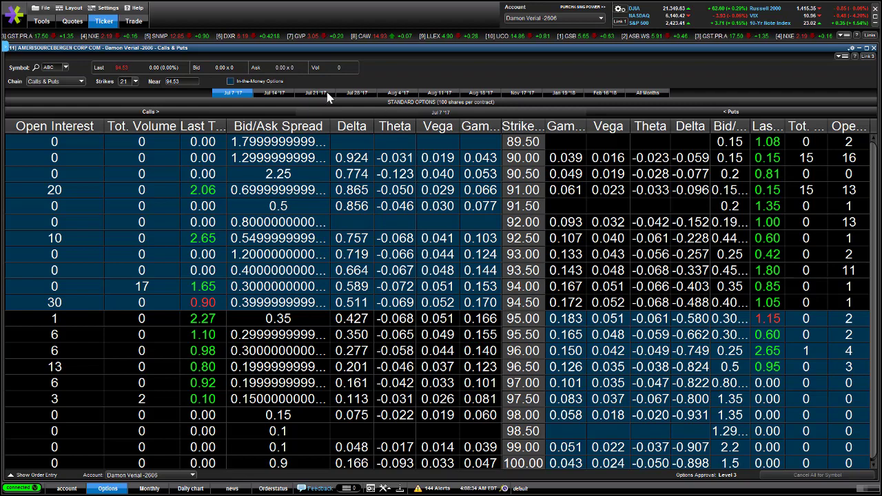
left_click(50, 67)
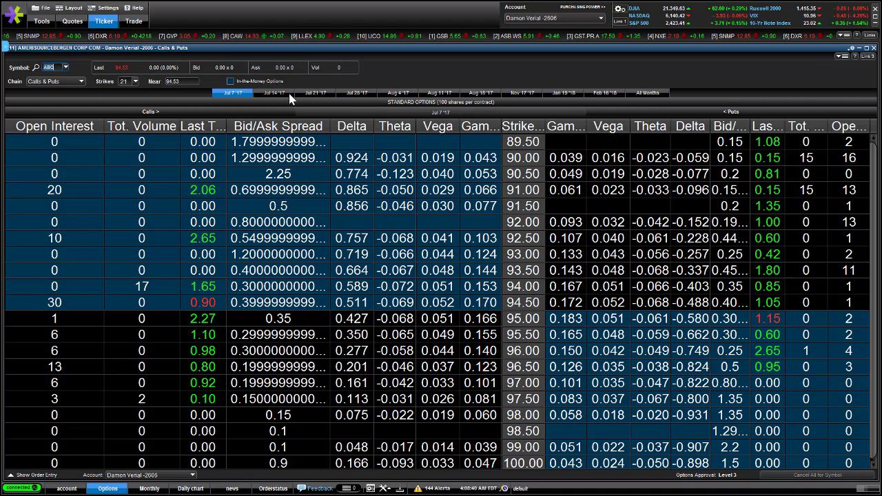
left_click(307, 94)
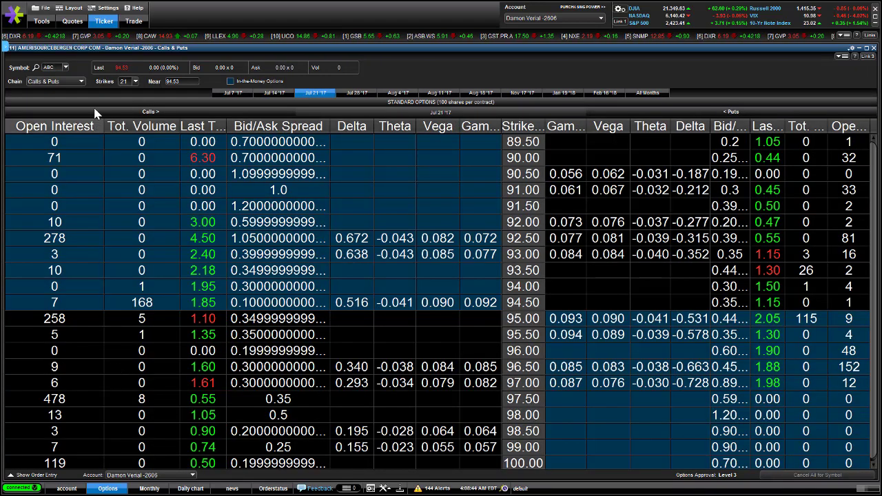
left_click(48, 67)
Step: Load QQQ's Jul 7 '17 chain and inspect the 137.50 and 138.00 strike rows
type("QQQ")
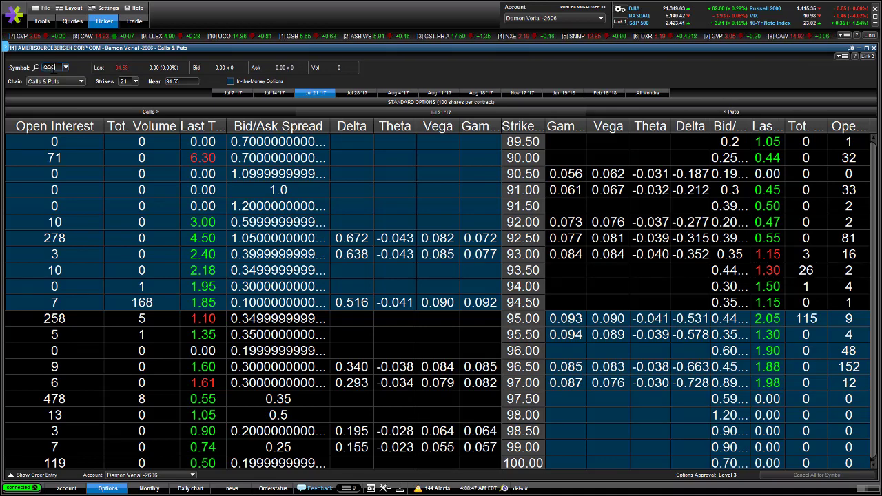
key("Return")
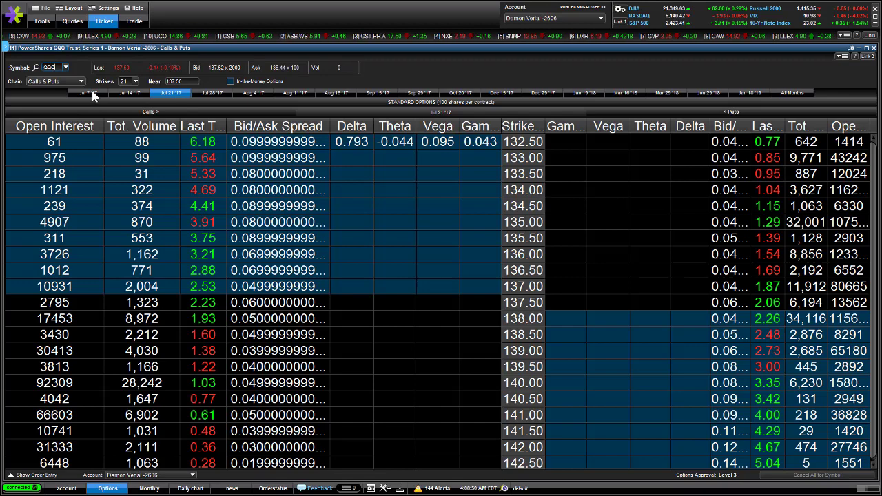
left_click(90, 92)
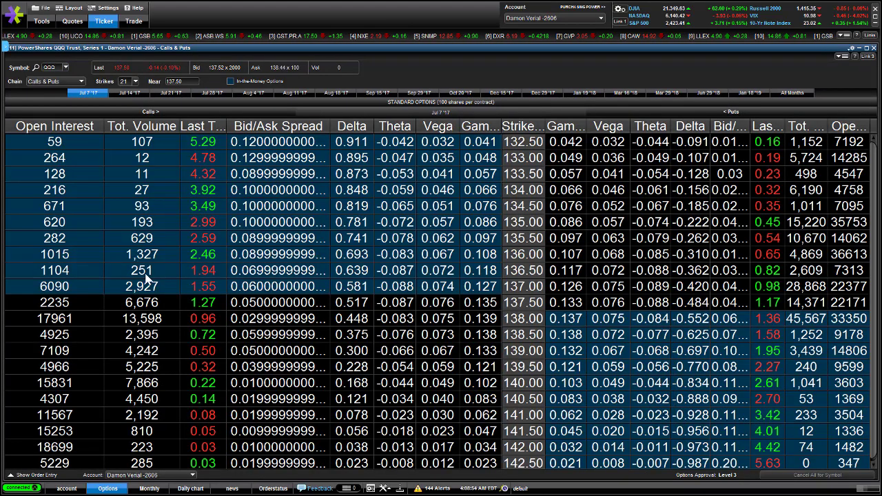
left_click(249, 301)
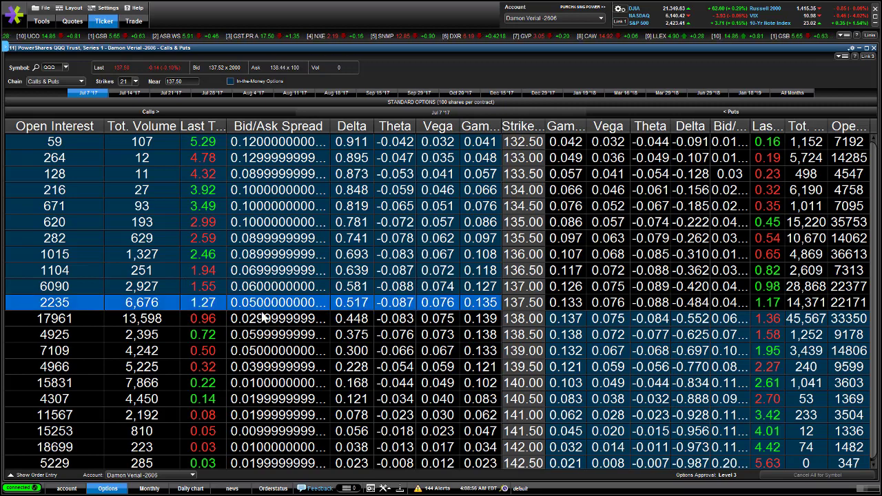
left_click(262, 320)
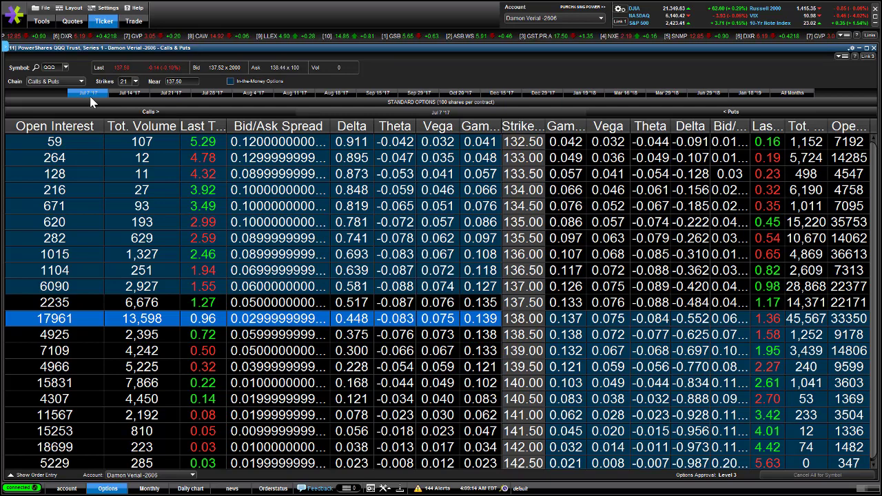
Step: Compare the 137.00 strike call across QQQ's Jul 7 and Jul 14 '17 expirations, ending on Jul 14
left_click(130, 93)
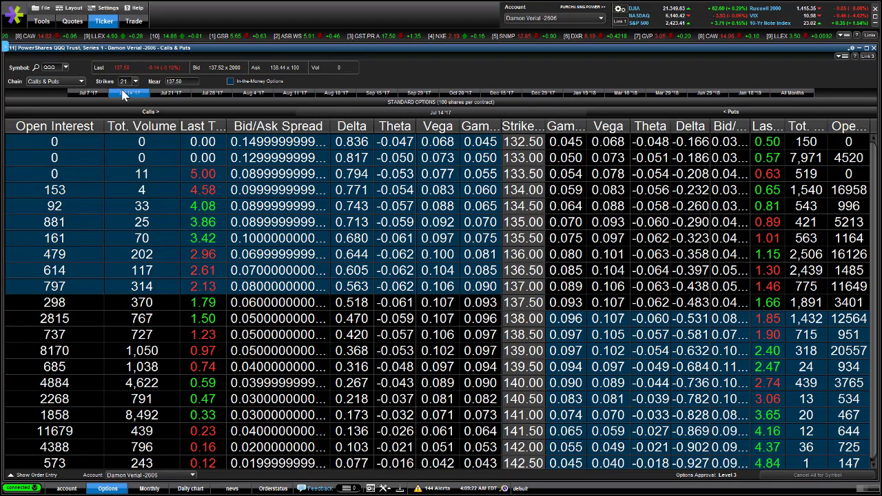
left_click(88, 93)
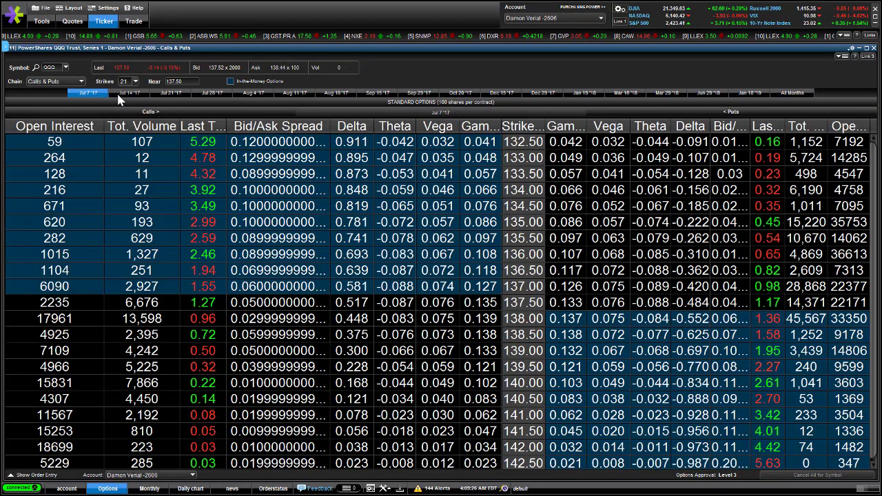
left_click(129, 93)
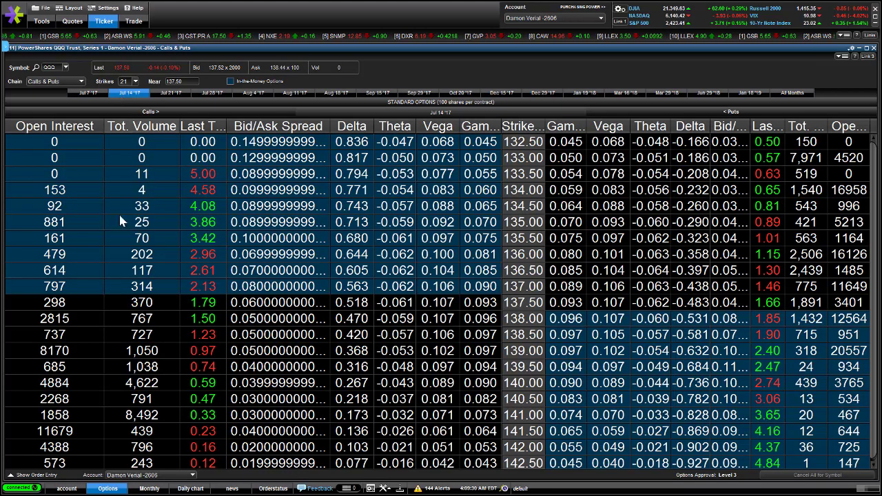
left_click(264, 290)
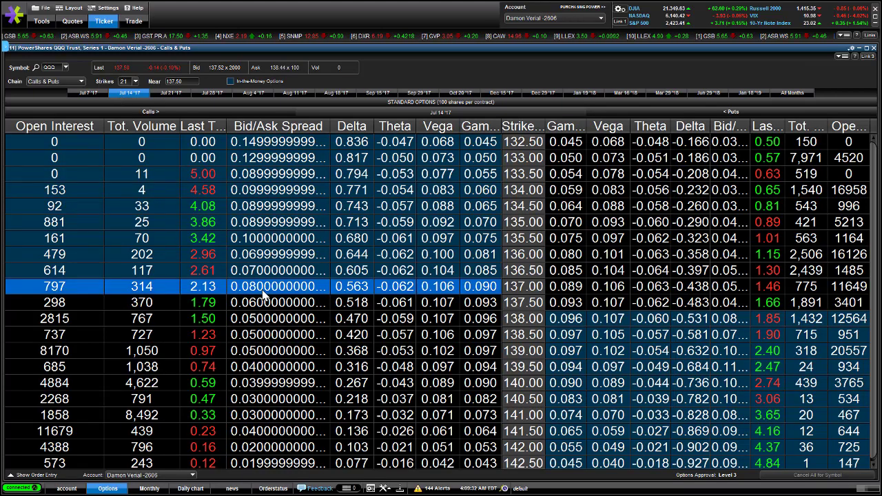
left_click(90, 95)
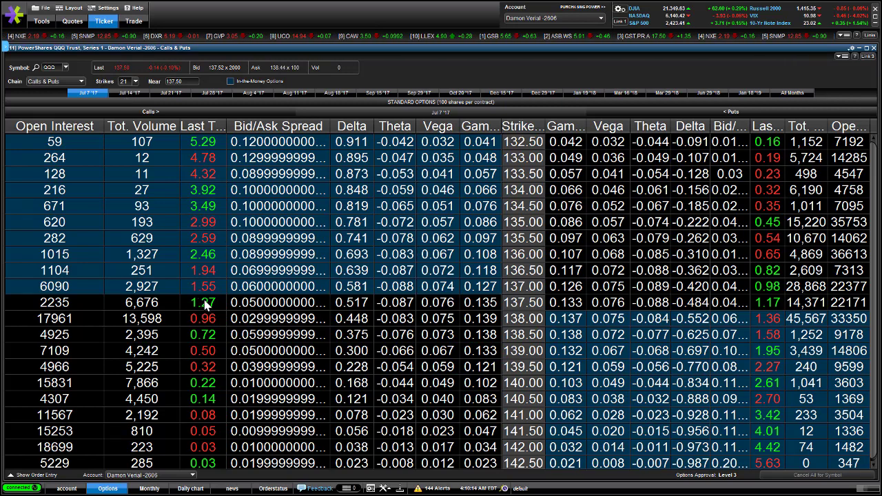
left_click(128, 95)
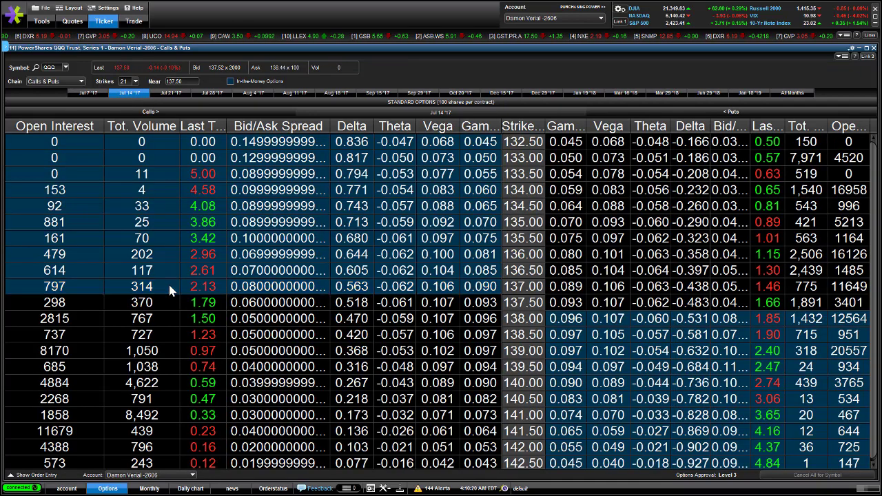
left_click(171, 289)
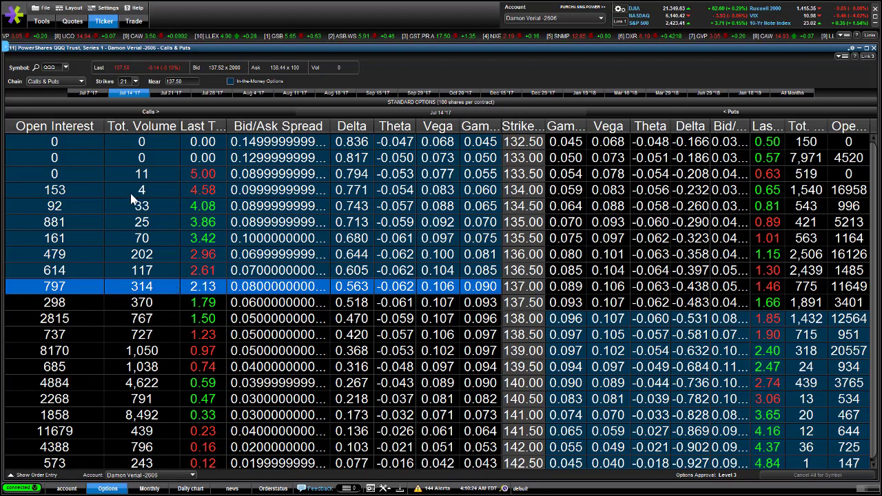
Step: Return QQQ to Jul 7 '17 and inspect the 136.00 and 139.00 strike rows
left_click(86, 94)
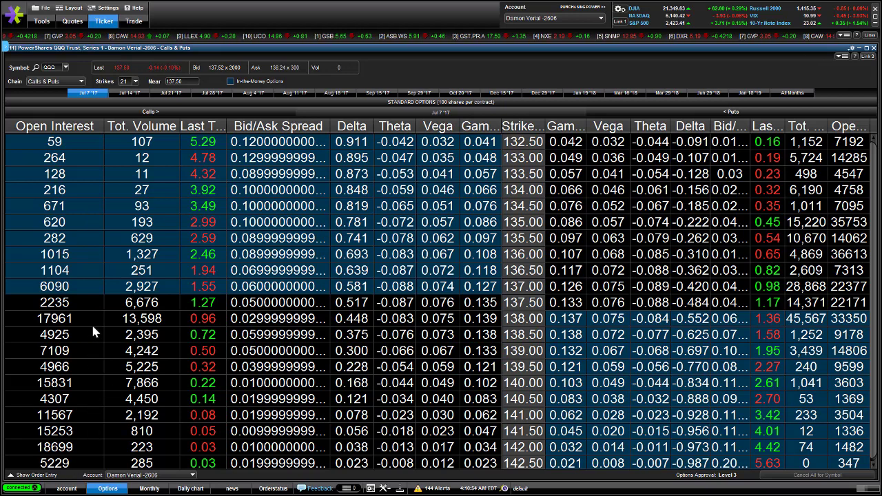
left_click(103, 256)
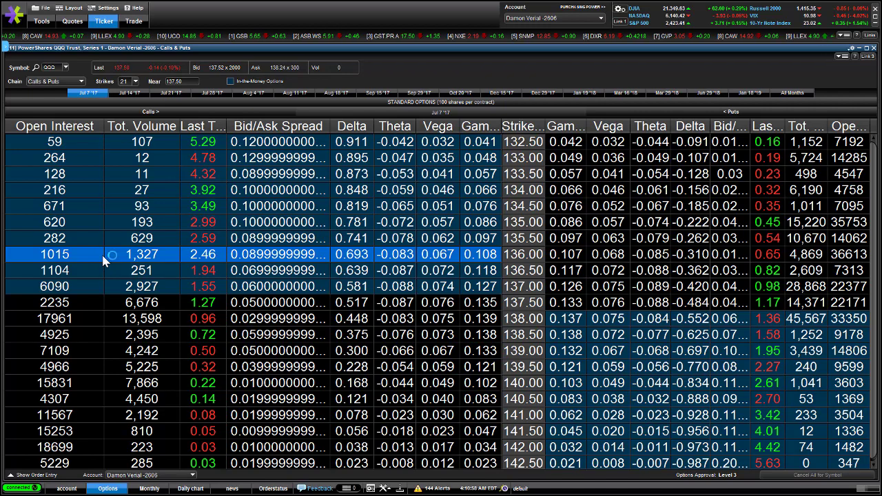
left_click(104, 357)
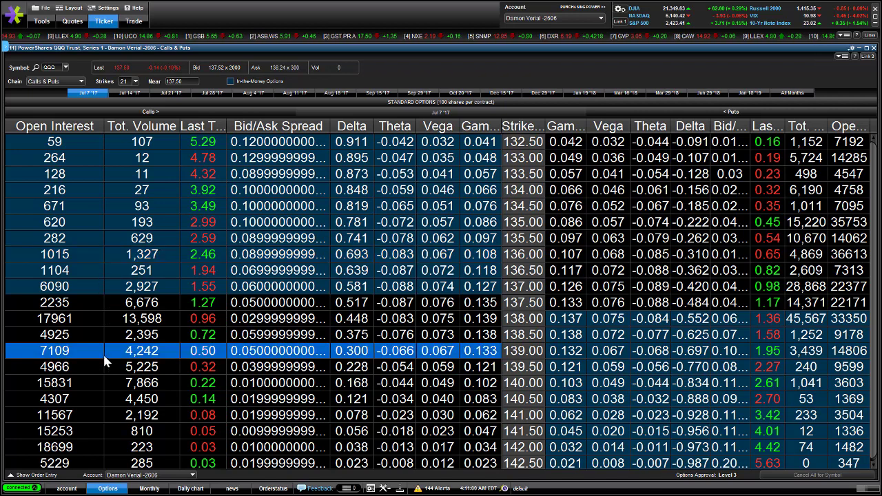